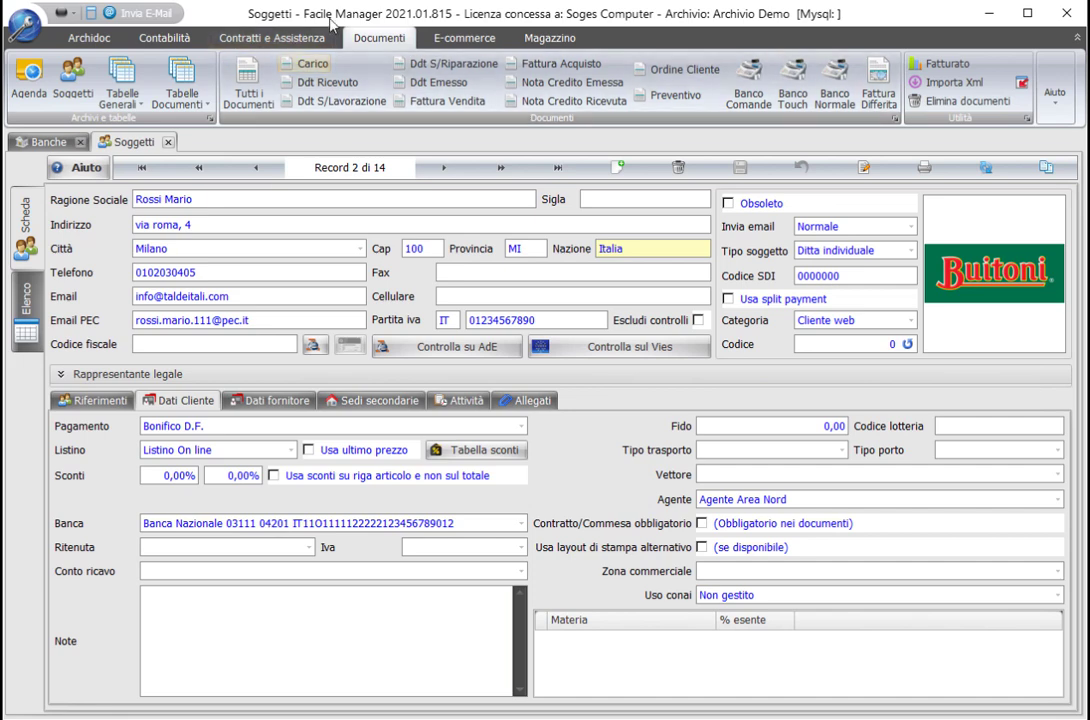
Open the Conti Prima Nota accounting table and display the Ri.Ba c/incasso account record
left_click(167, 47)
left_click(175, 98)
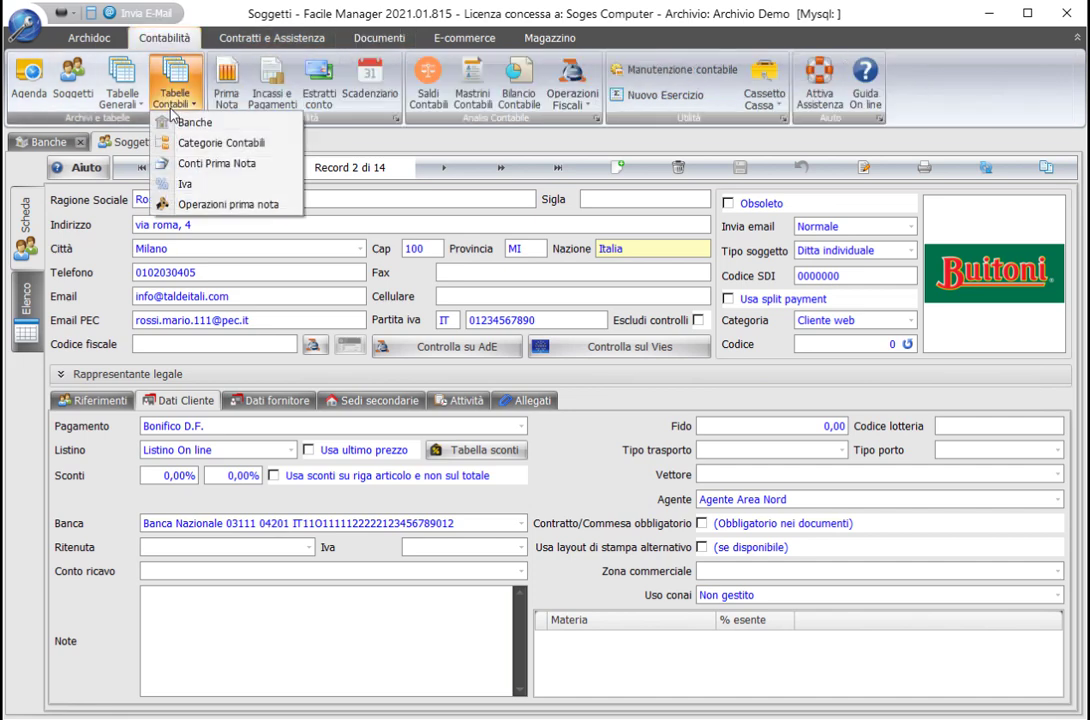
left_click(190, 164)
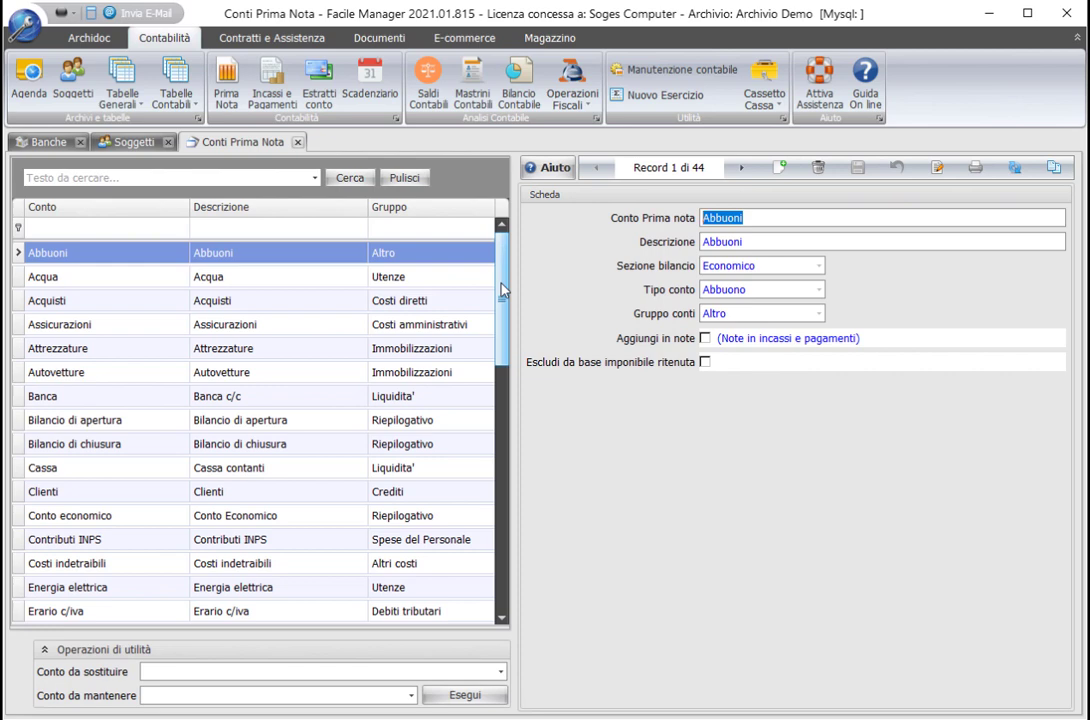
left_click_drag(503, 290, 501, 450)
left_click(138, 500)
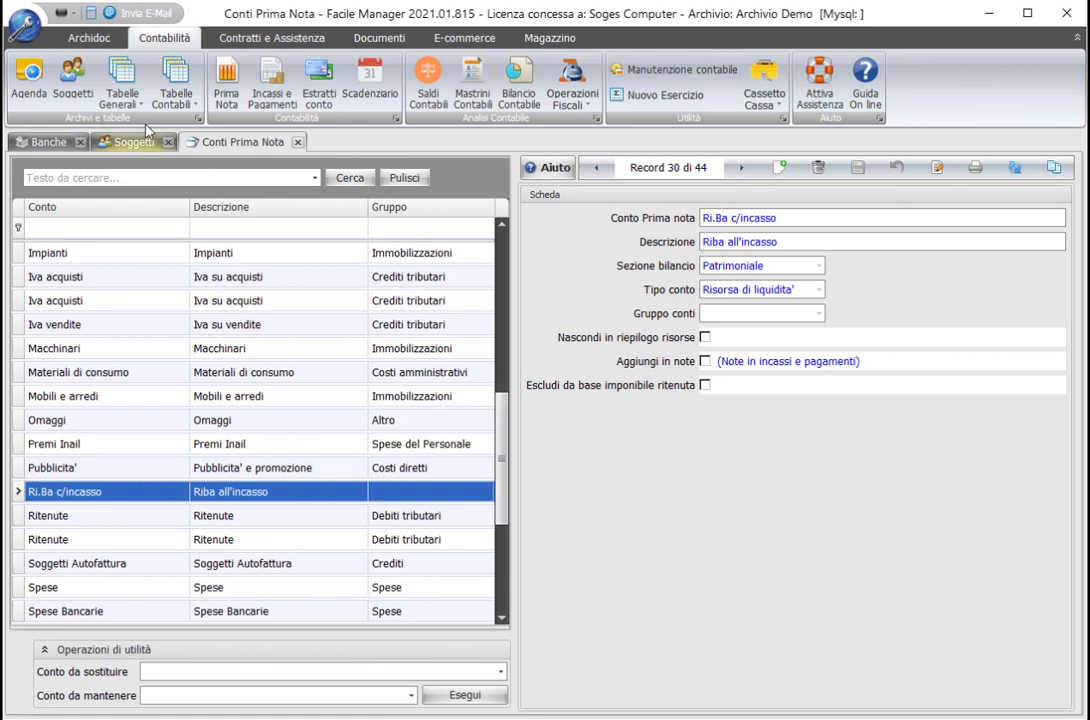
Open the Operazioni prima nota table and examine the default accounts of the Presentazione Ri.Ba. operation
left_click(175, 95)
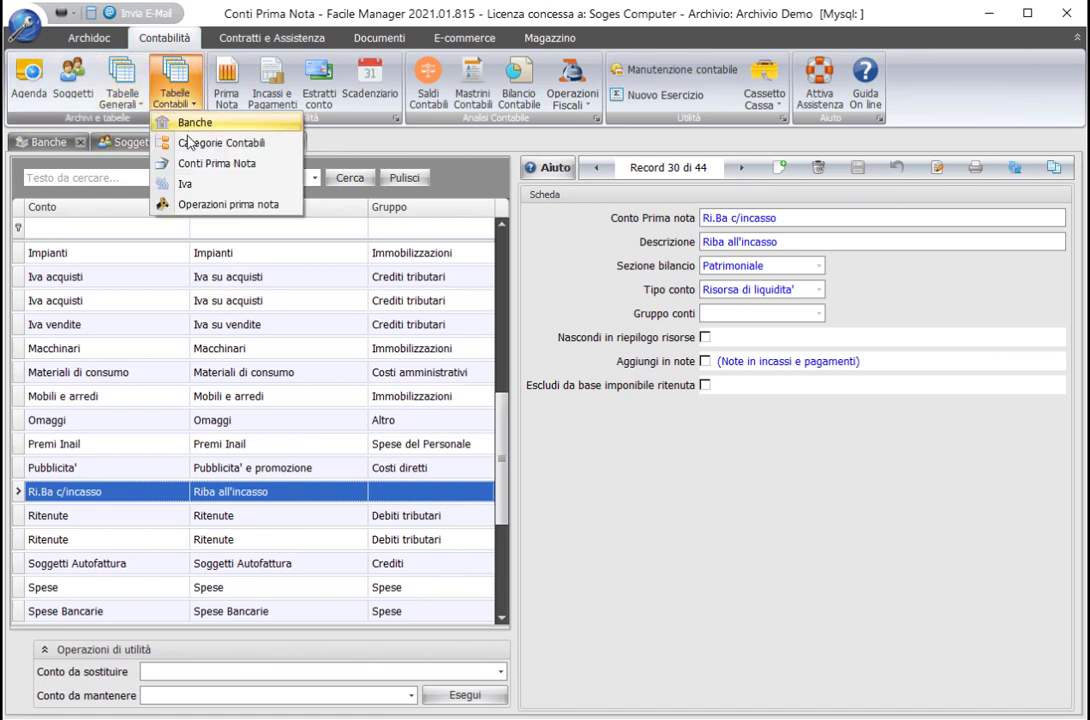
left_click(207, 205)
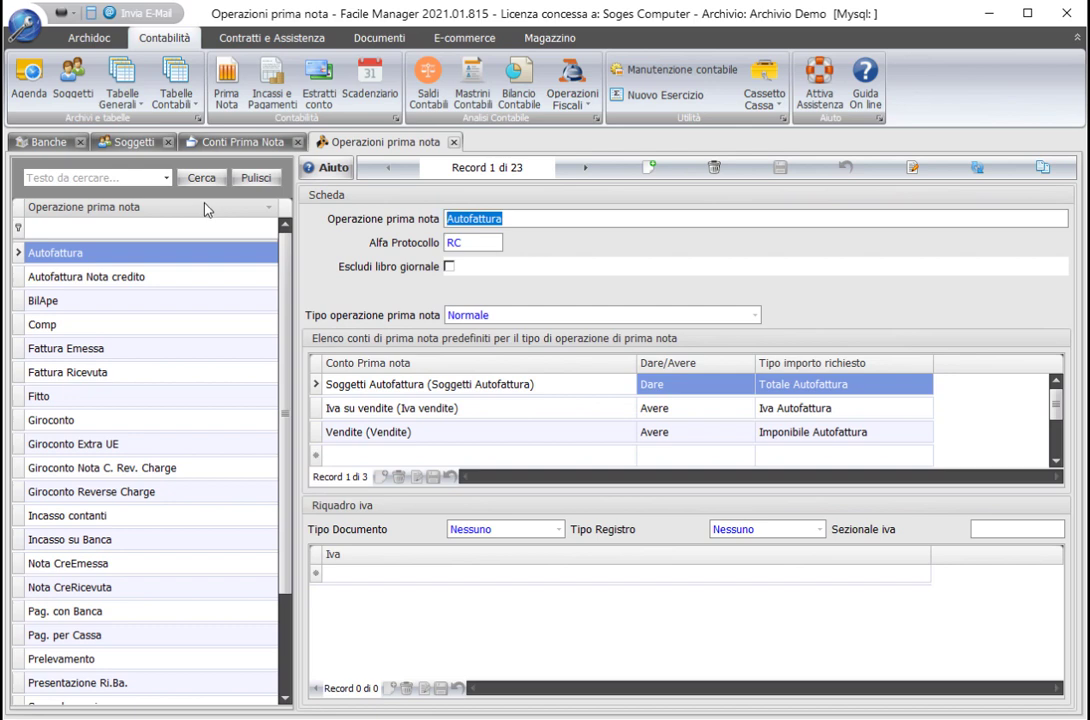
left_click_drag(282, 409, 282, 549)
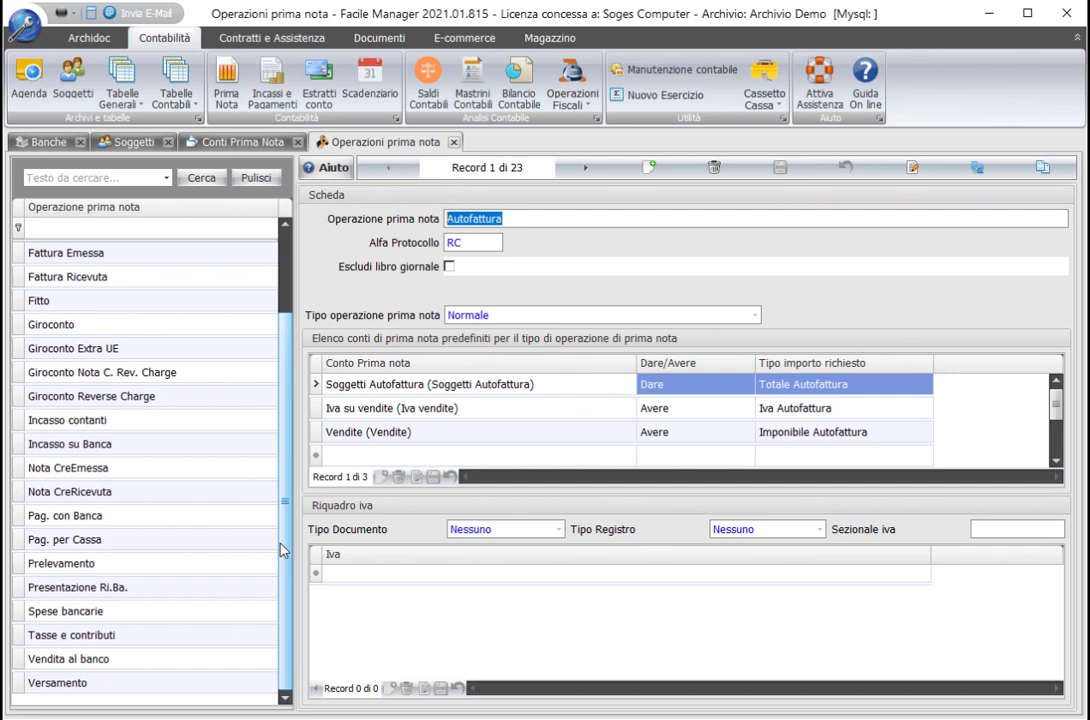
left_click(85, 588)
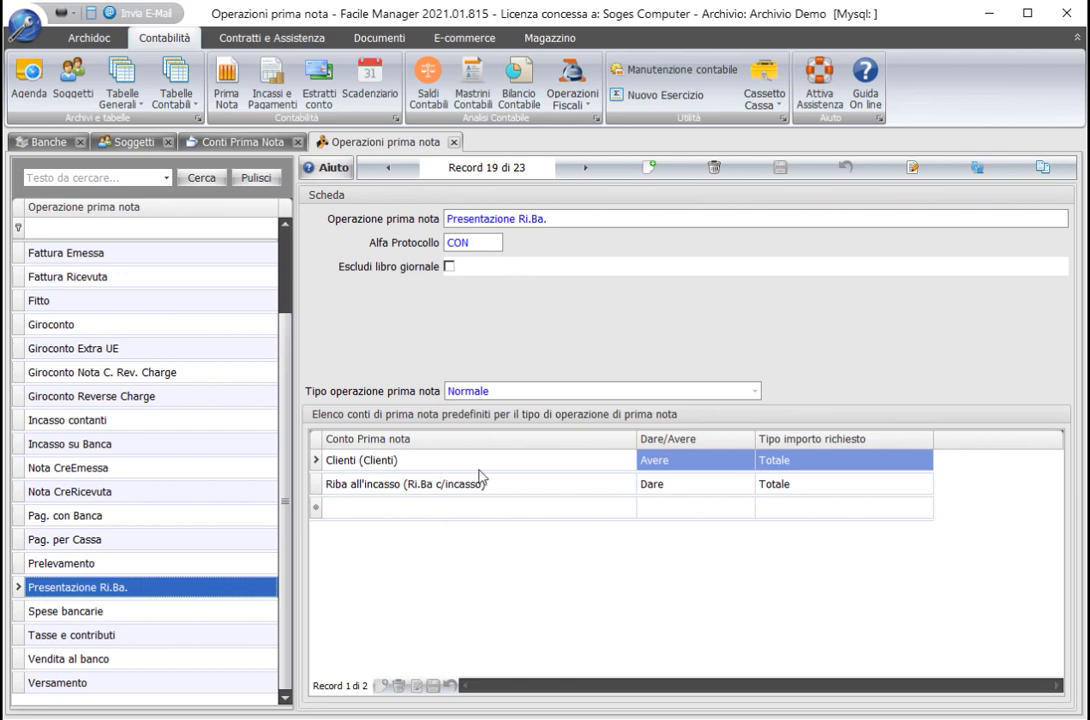
left_click(432, 470)
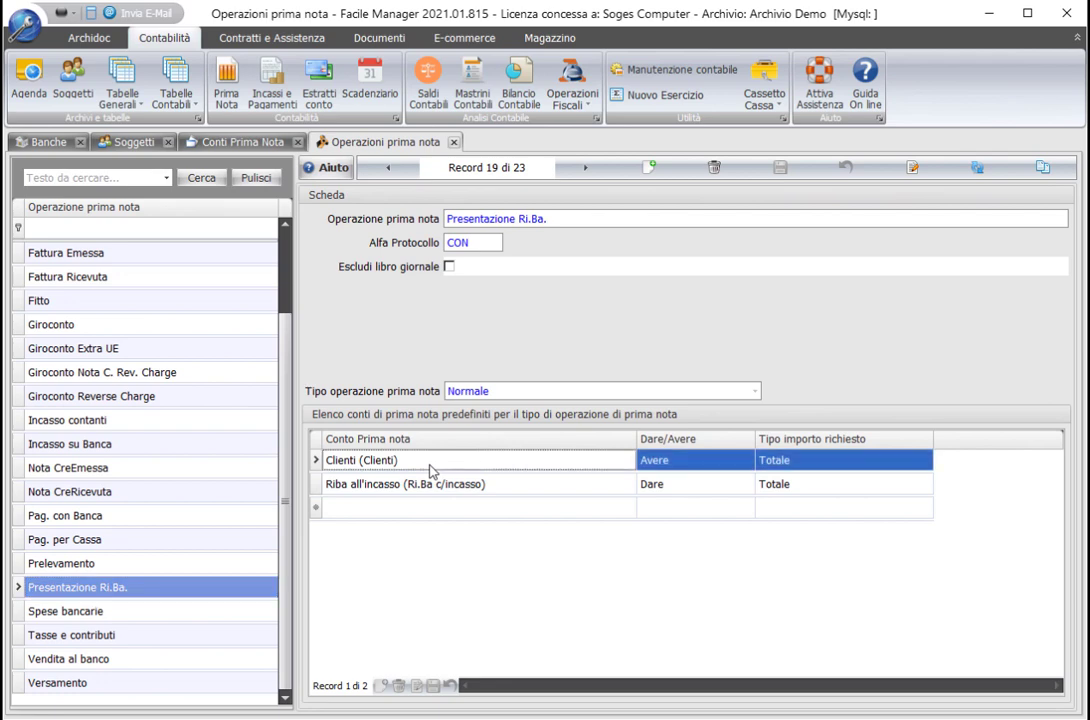
left_click(432, 488)
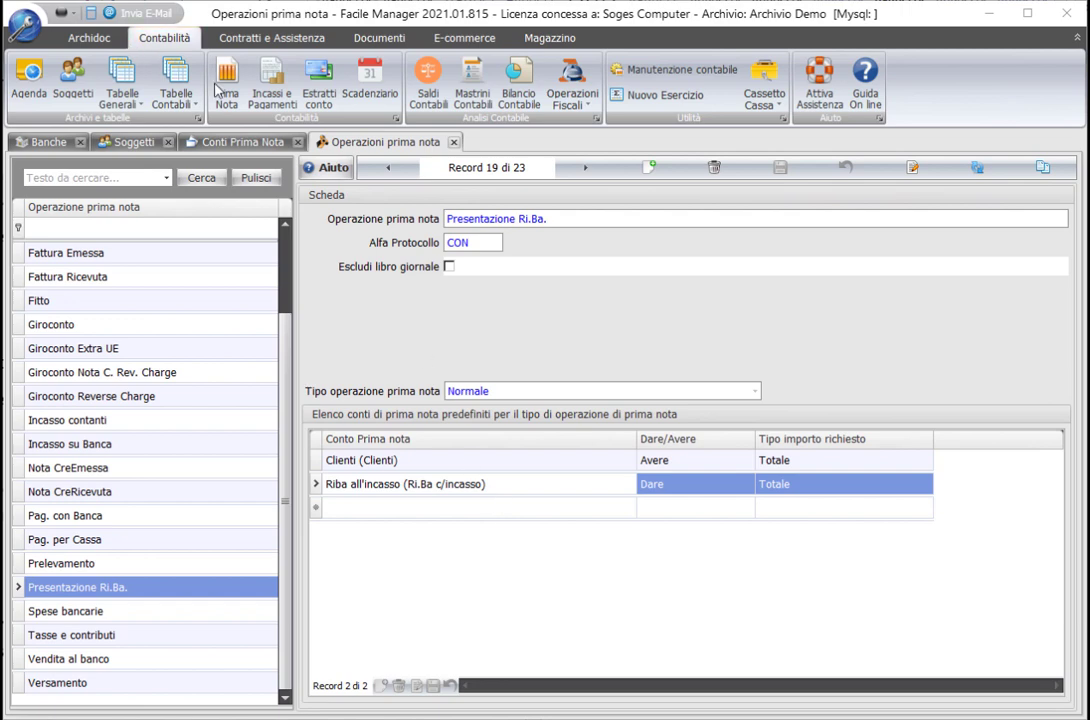
Open sales invoices 12 and 11 in turn and view their payment due dates
left_click(369, 39)
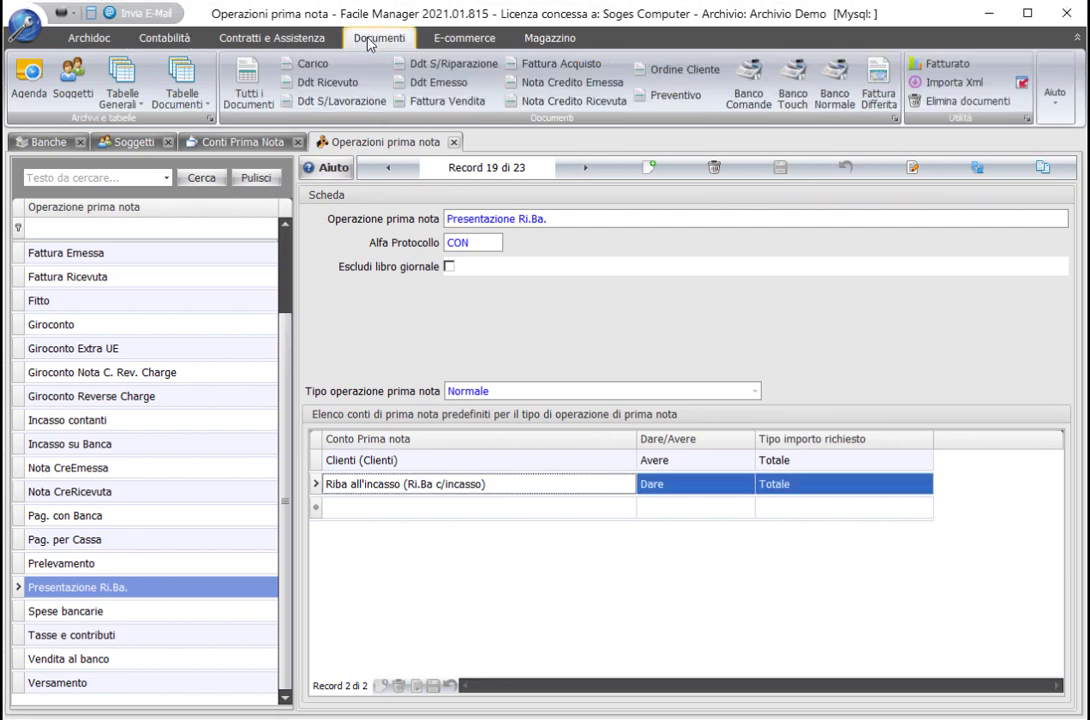
left_click(441, 105)
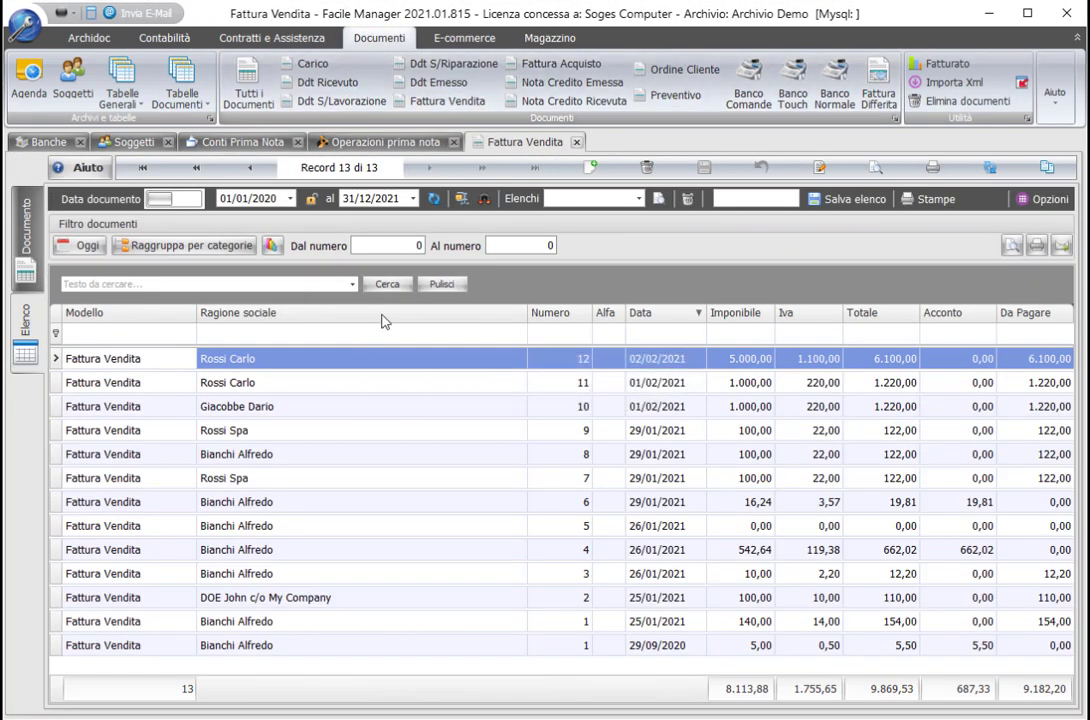
double_click(390, 363)
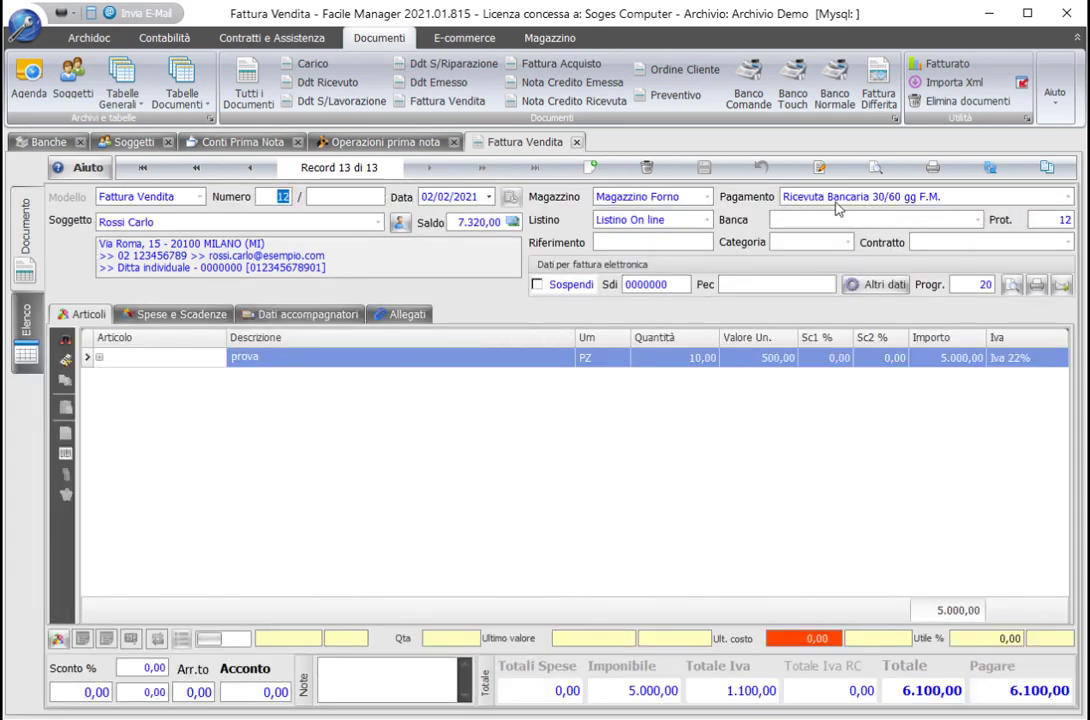
left_click(170, 314)
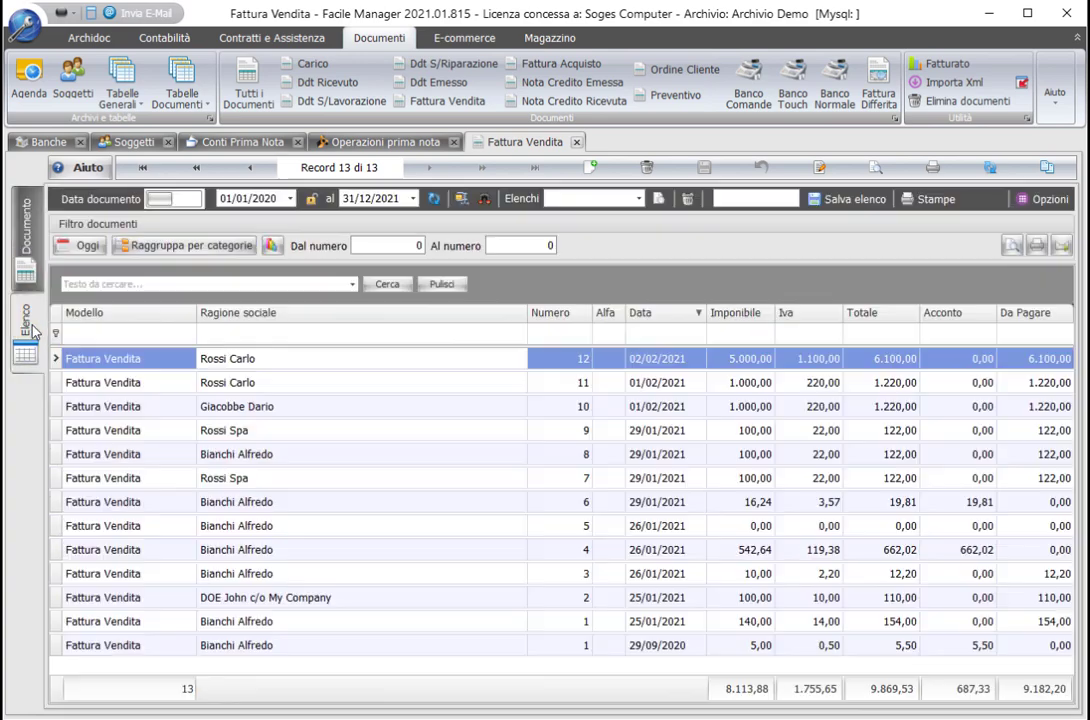
left_click(36, 310)
left_click(276, 393)
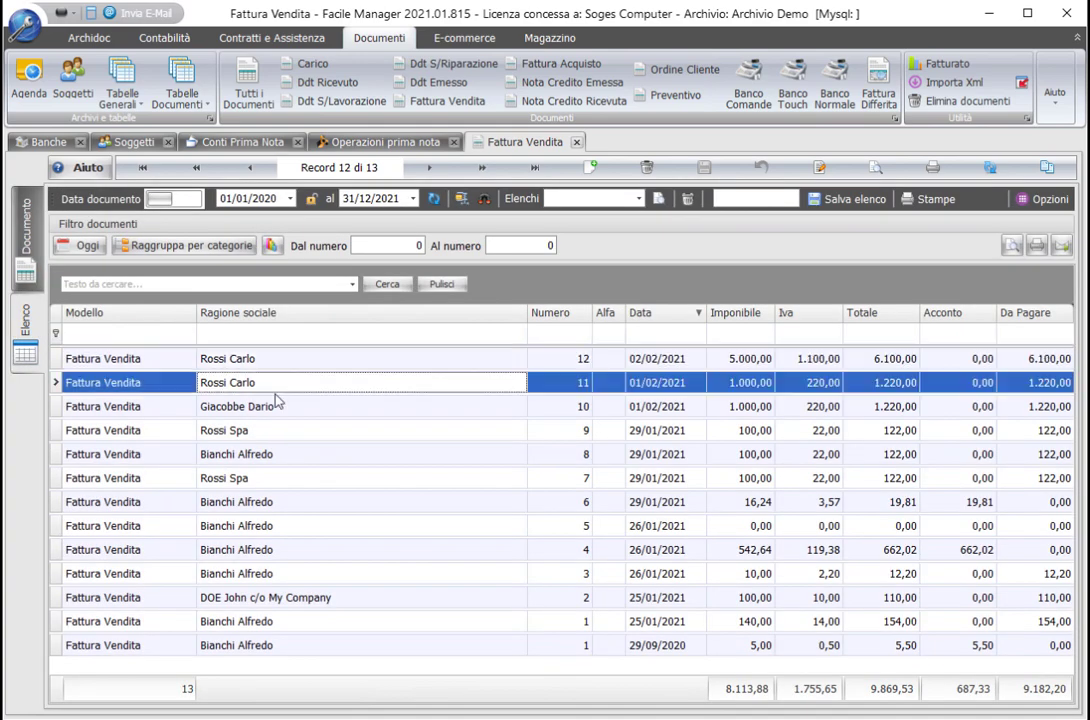
double_click(276, 393)
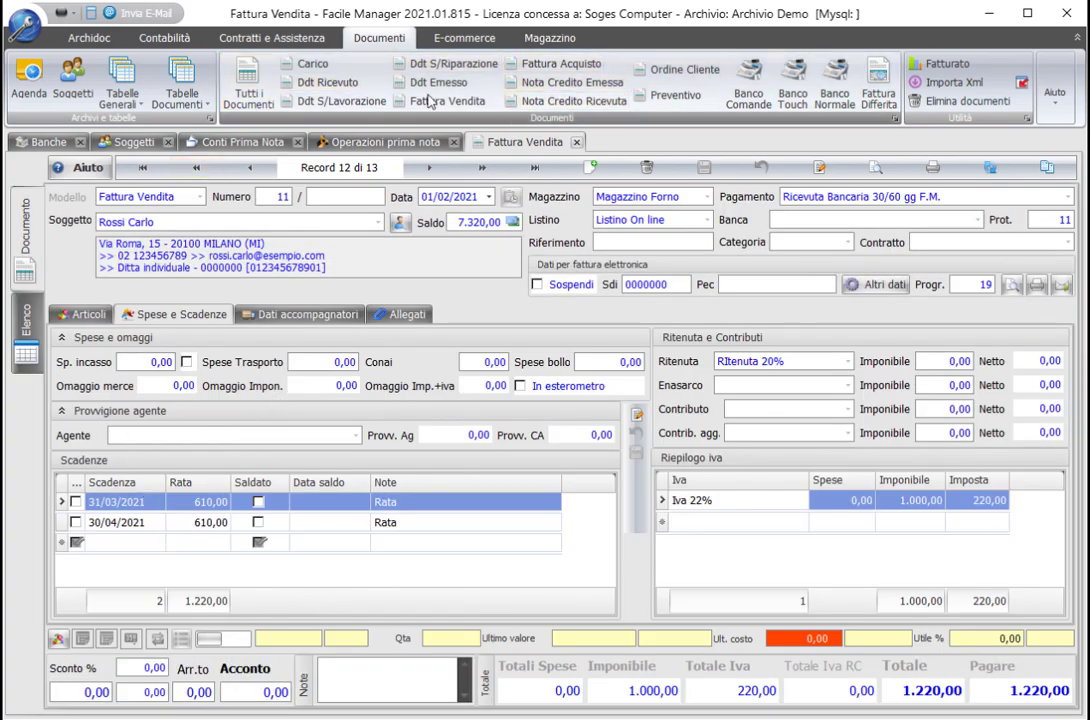
Open the Scadenziario, widen the payment type column and activate the filter for Ri.Ba. still awaiting generation
left_click(164, 37)
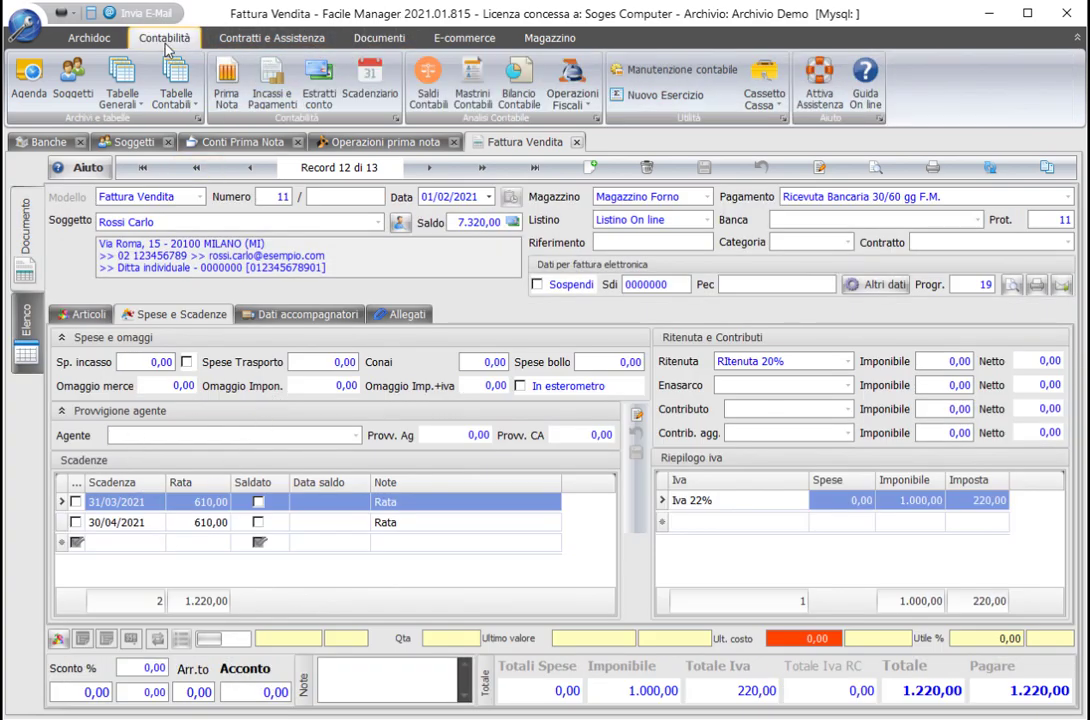
left_click(368, 88)
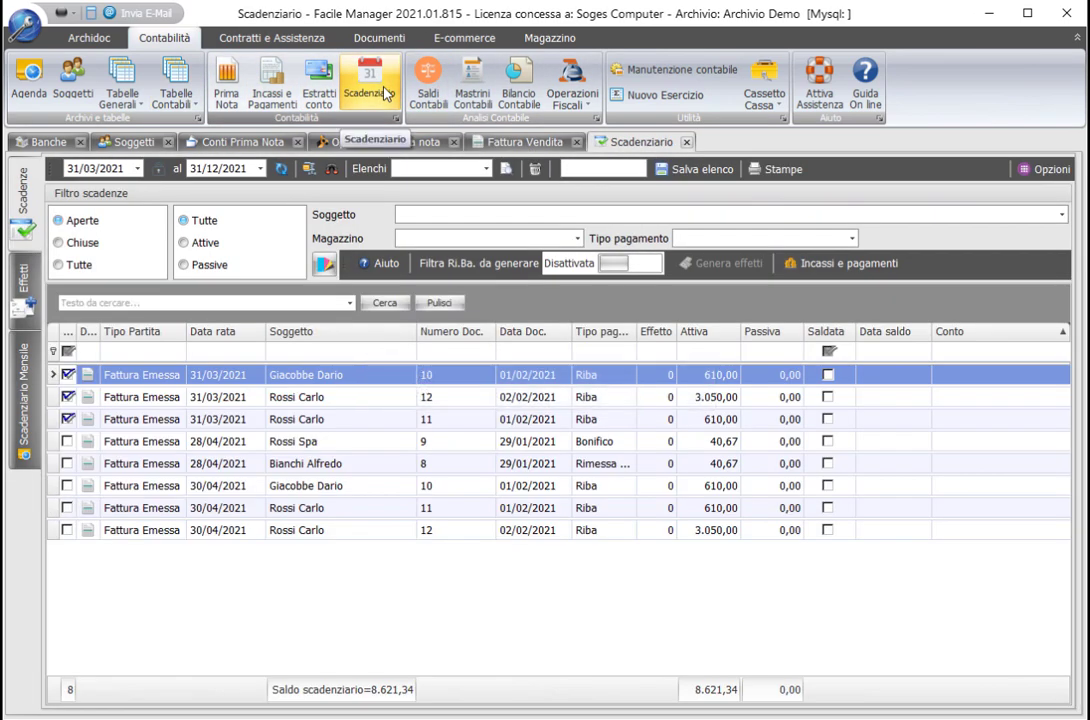
mouse_move(677, 331)
left_mouse_down()
mouse_move(637, 332)
mouse_move(670, 333)
left_mouse_up()
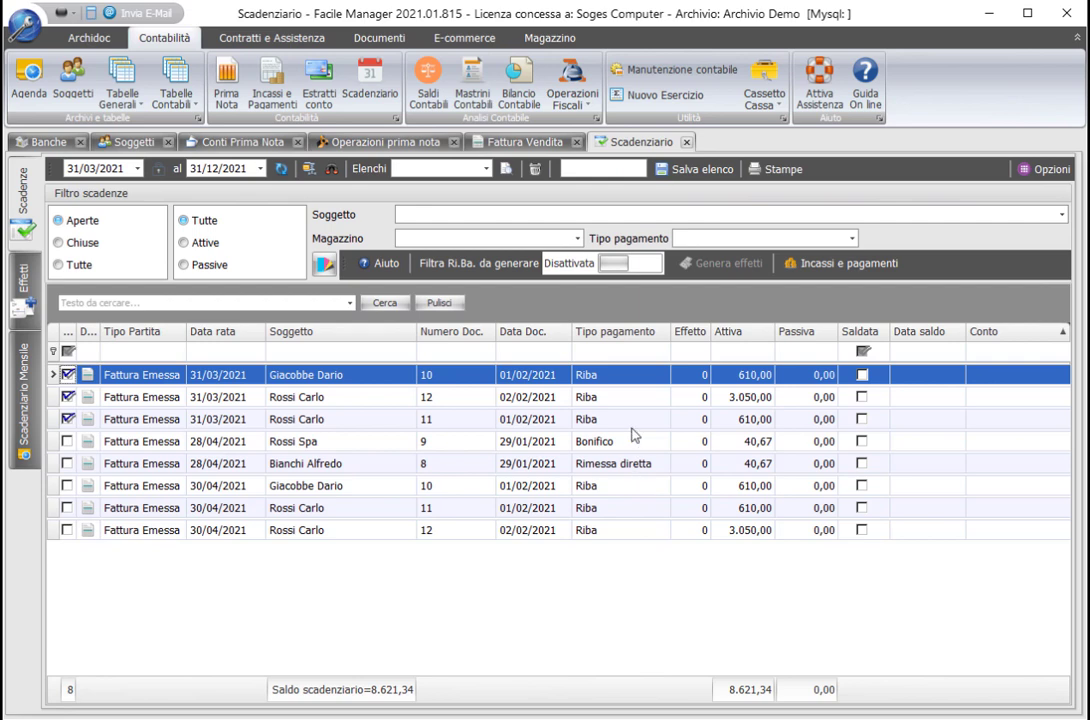
left_click(642, 264)
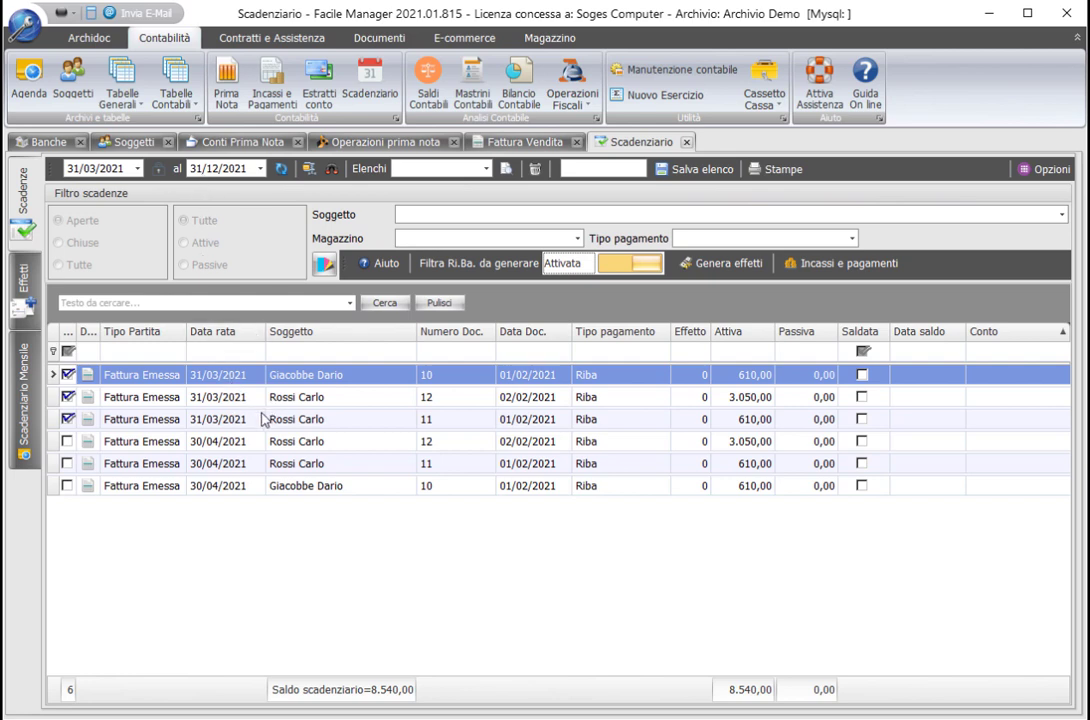
Set the end date of the due-date range to 31/03/2021 and apply it to the list
left_click(197, 169)
key("Right")
type("03")
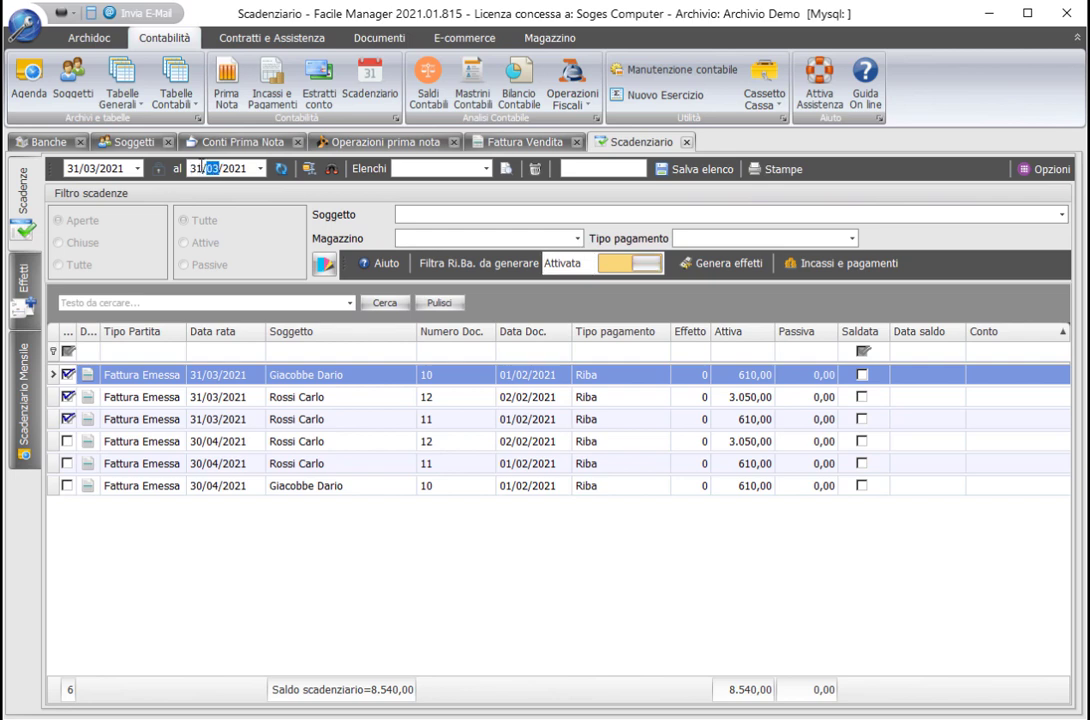
key("Return")
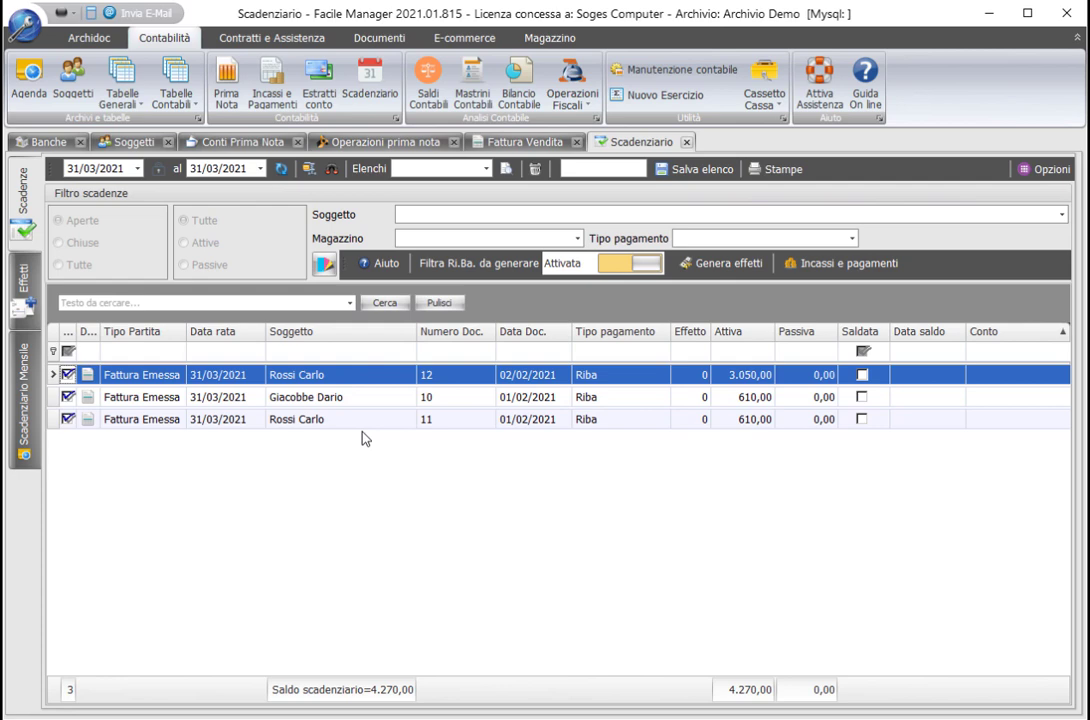
Start generating effects for the displayed due dates and confirm the request
left_click(718, 266)
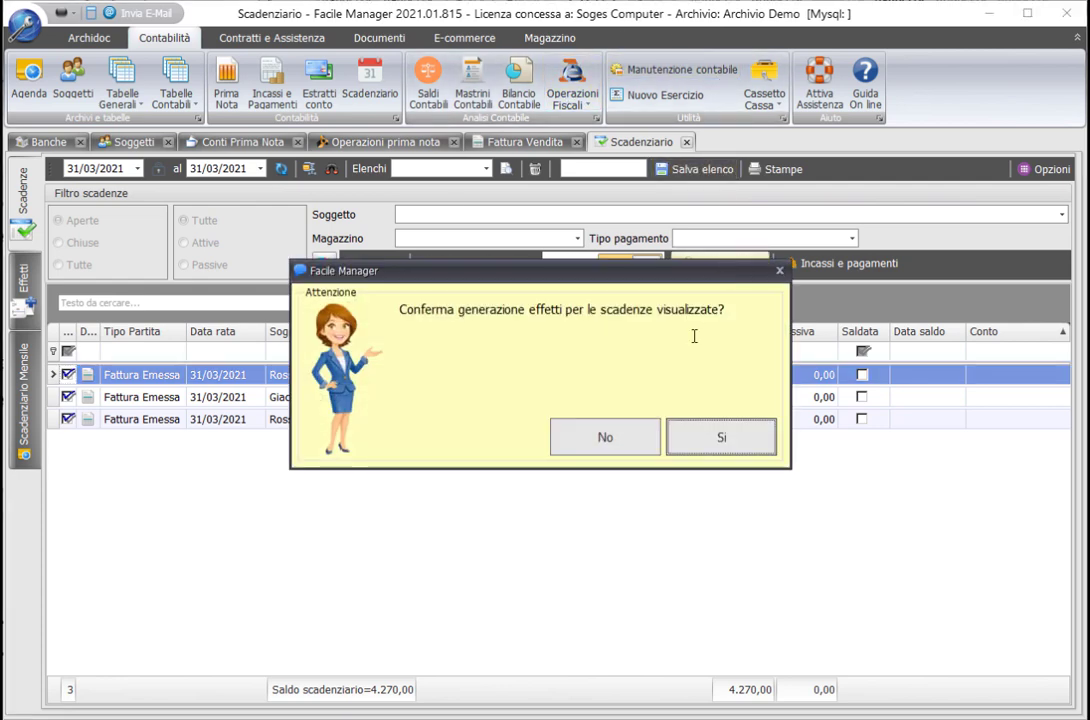
left_click(713, 438)
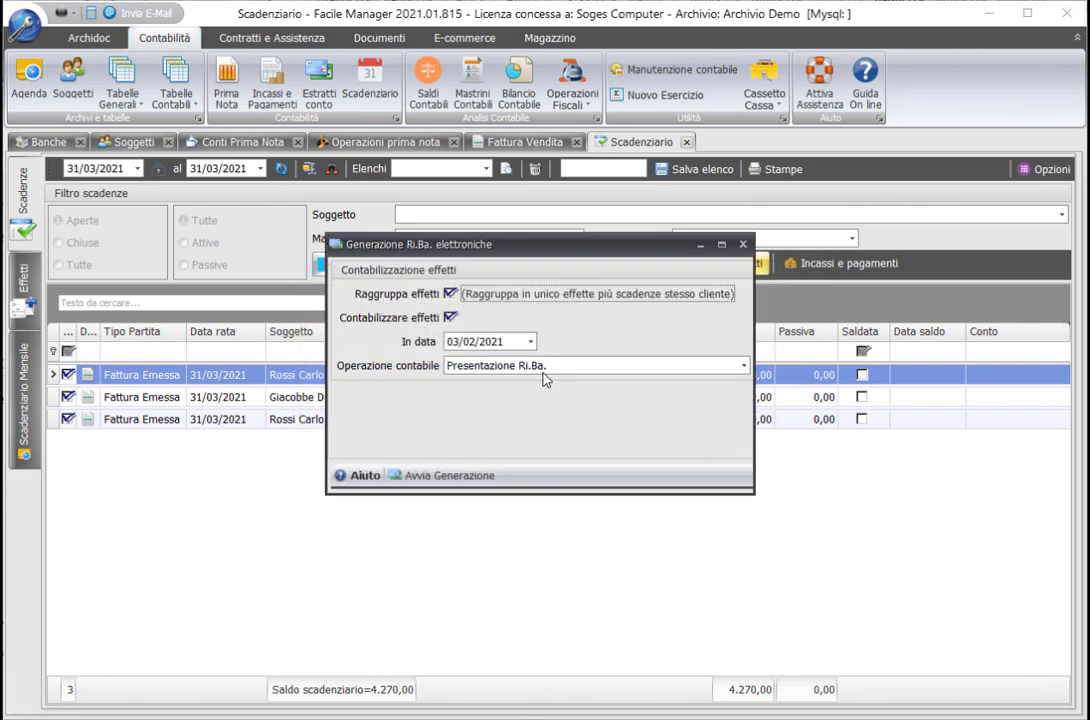
Clear the accounting operation in the electronic Ri.Ba. generation settings
left_click(452, 342)
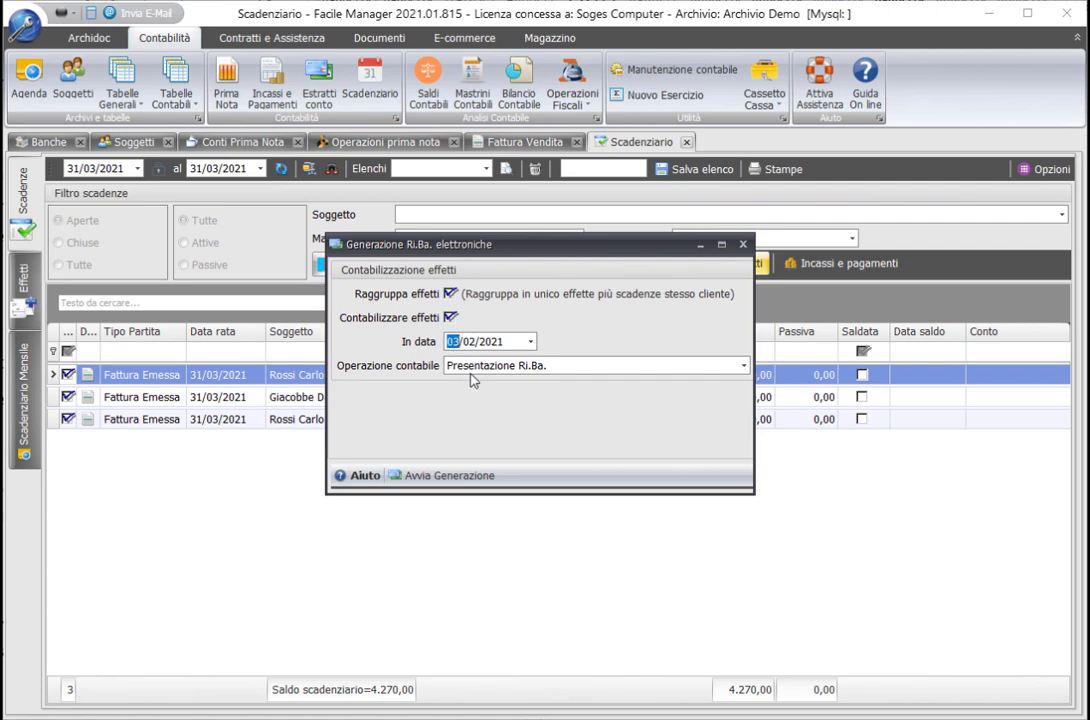
left_click(471, 368)
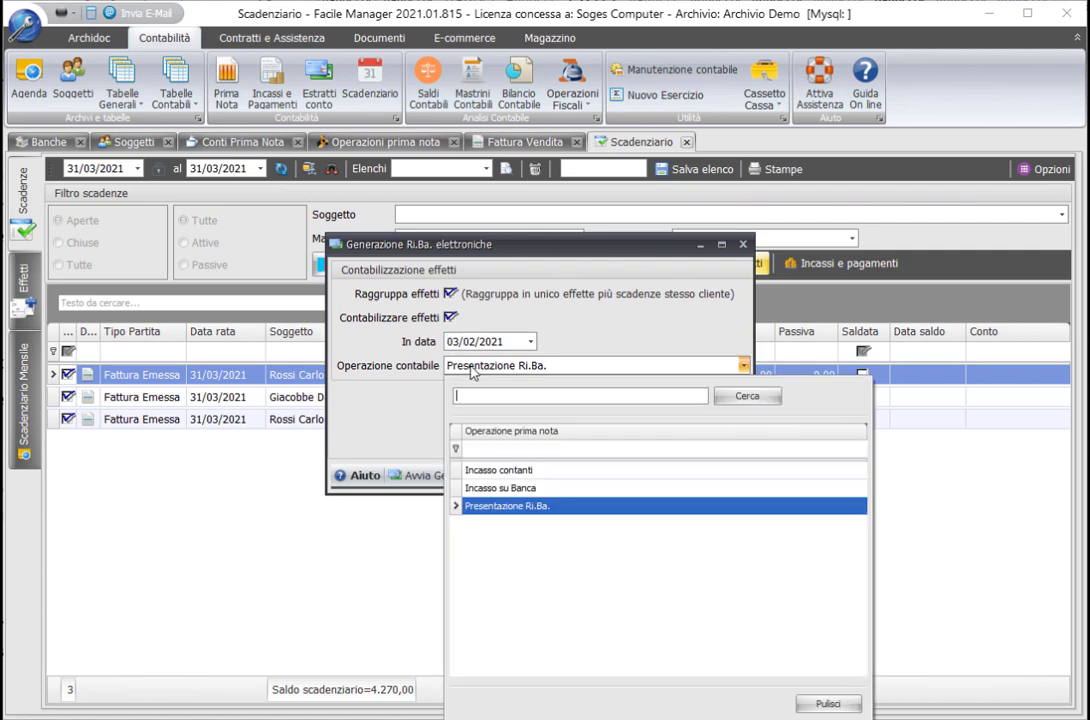
left_click(471, 368)
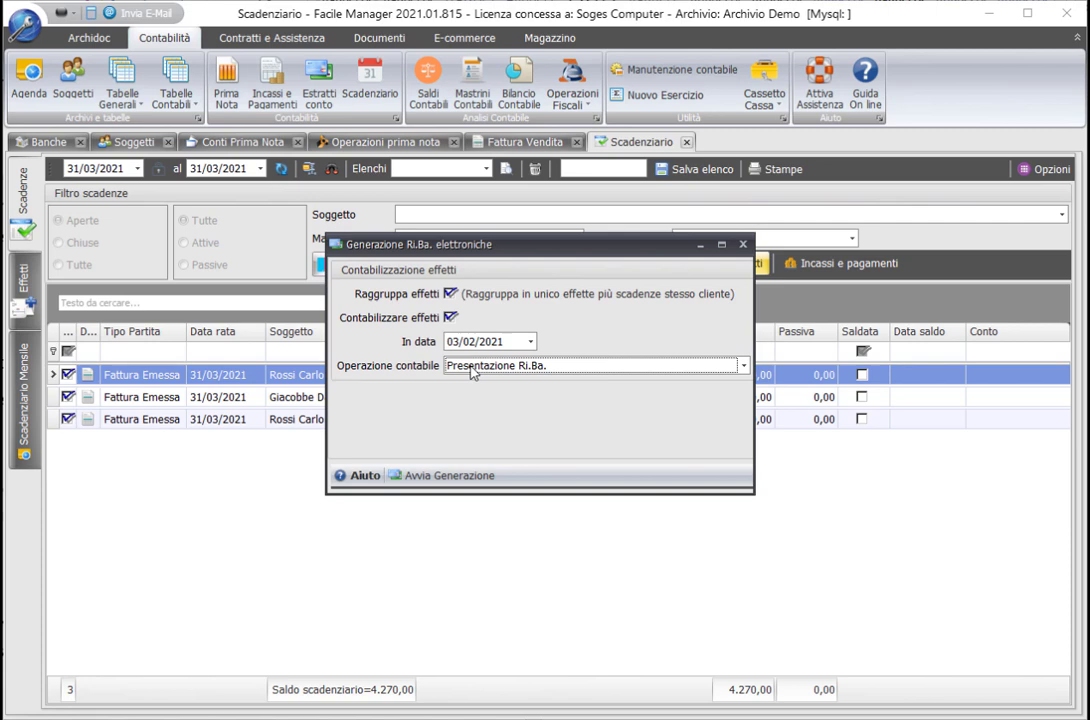
left_click(473, 371)
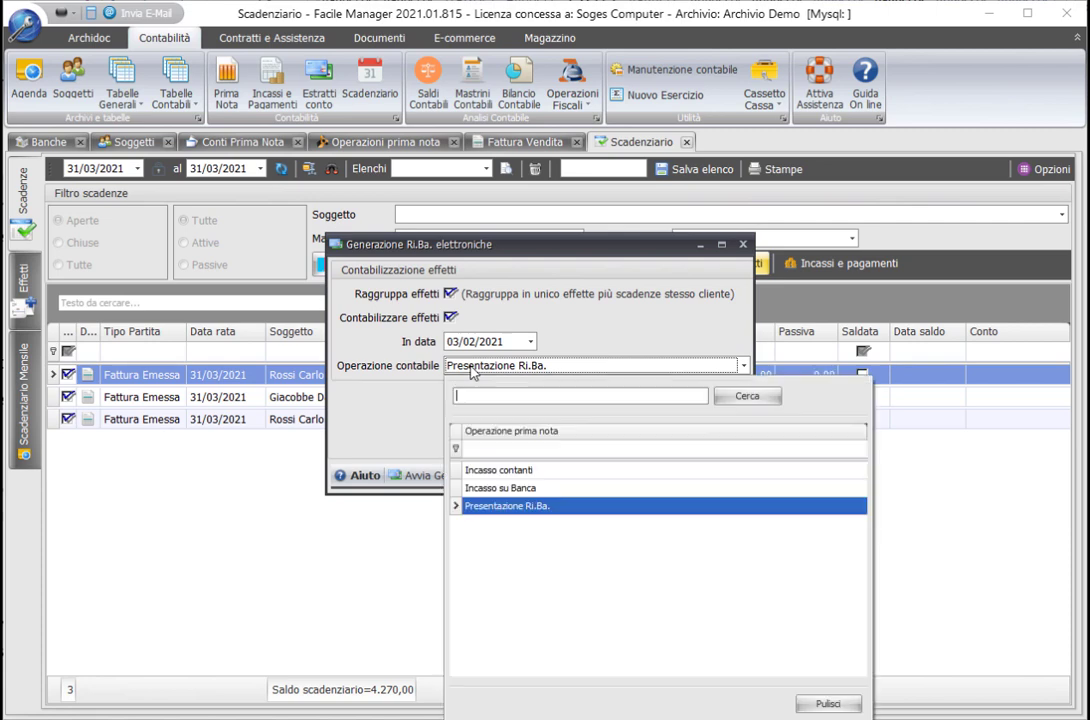
left_click(846, 699)
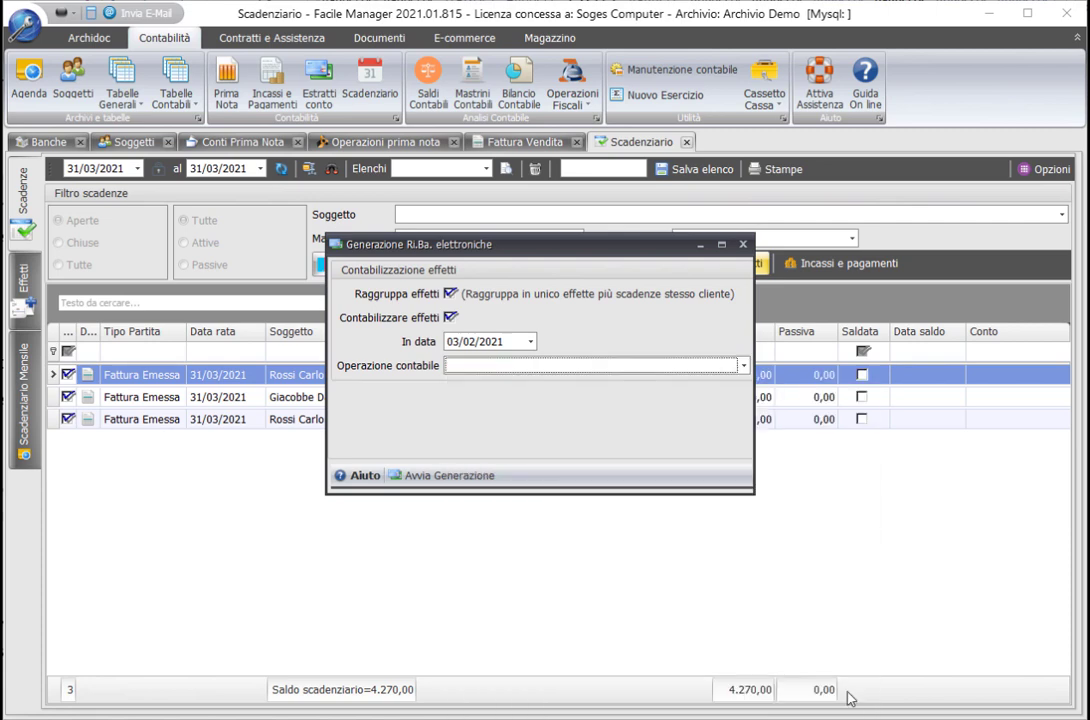
Choose Presentazione Ri.Ba. as the accounting operation and run the Ri.Ba. generation
left_click(477, 368)
double_click(479, 504)
left_click(449, 475)
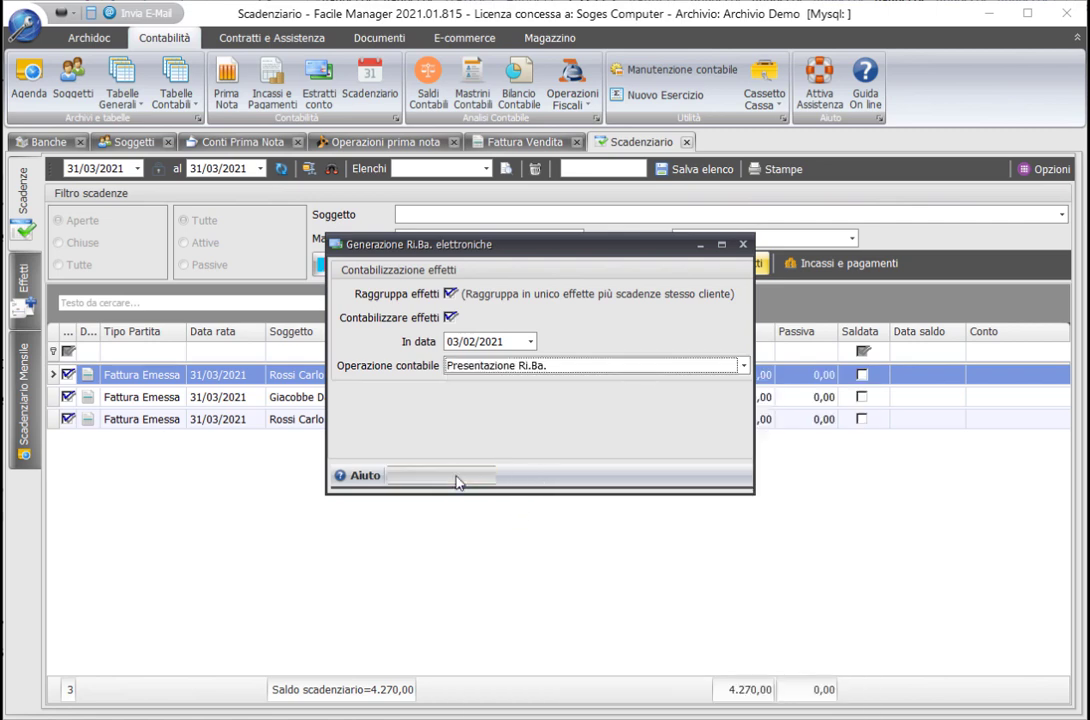
left_click(712, 440)
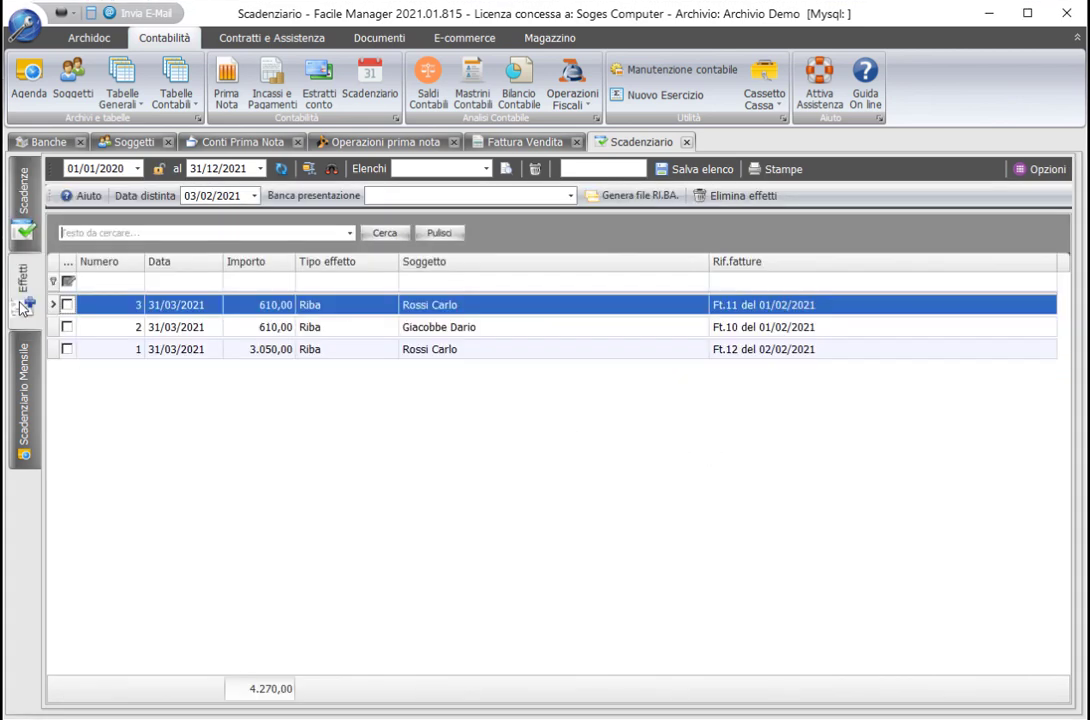
In the generated effects list, choose Banca Nazionale as the presentation bank and start the Ri.Ba. file generation, cancelling at the file save
left_click(20, 264)
left_click(440, 168)
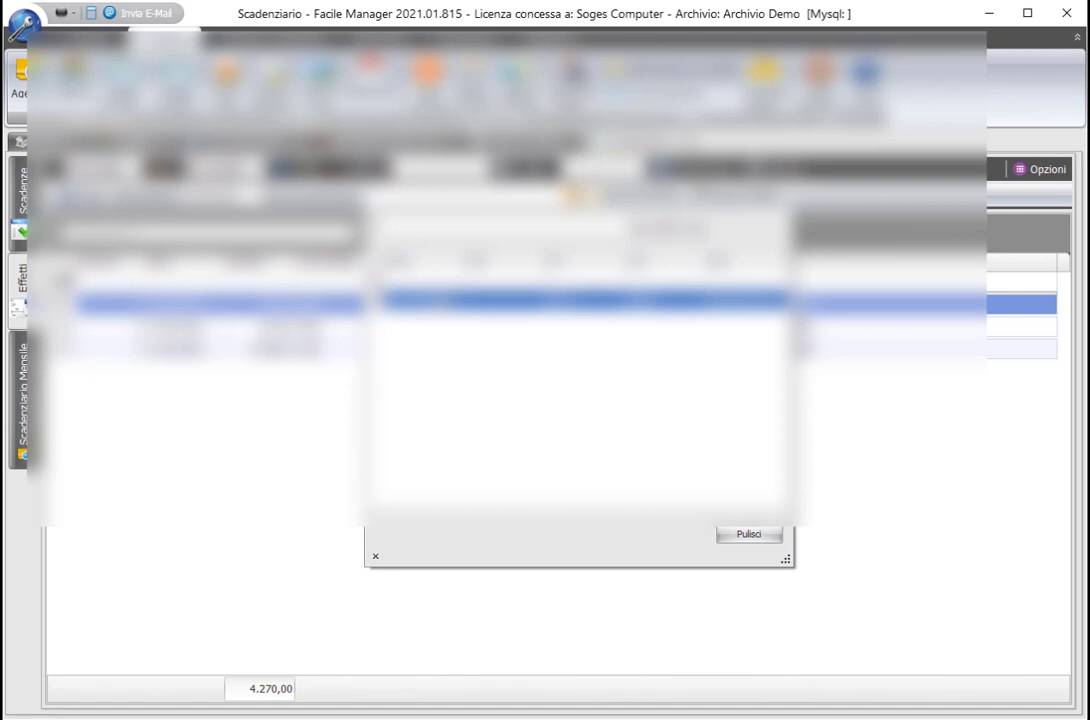
key("Return")
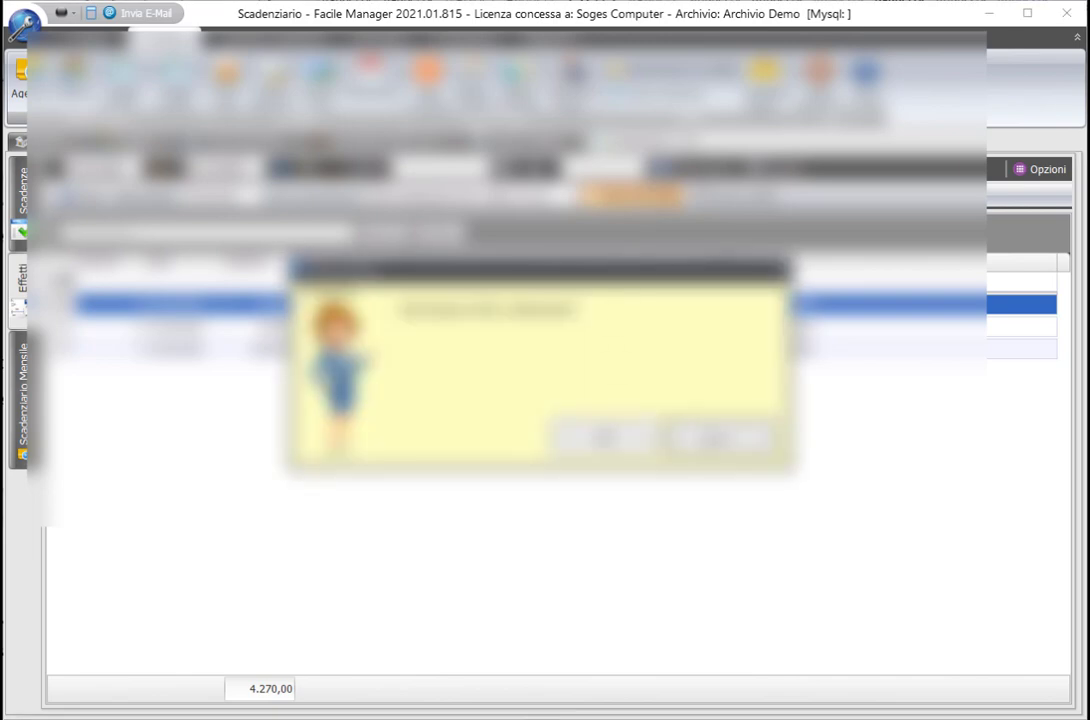
left_click(706, 437)
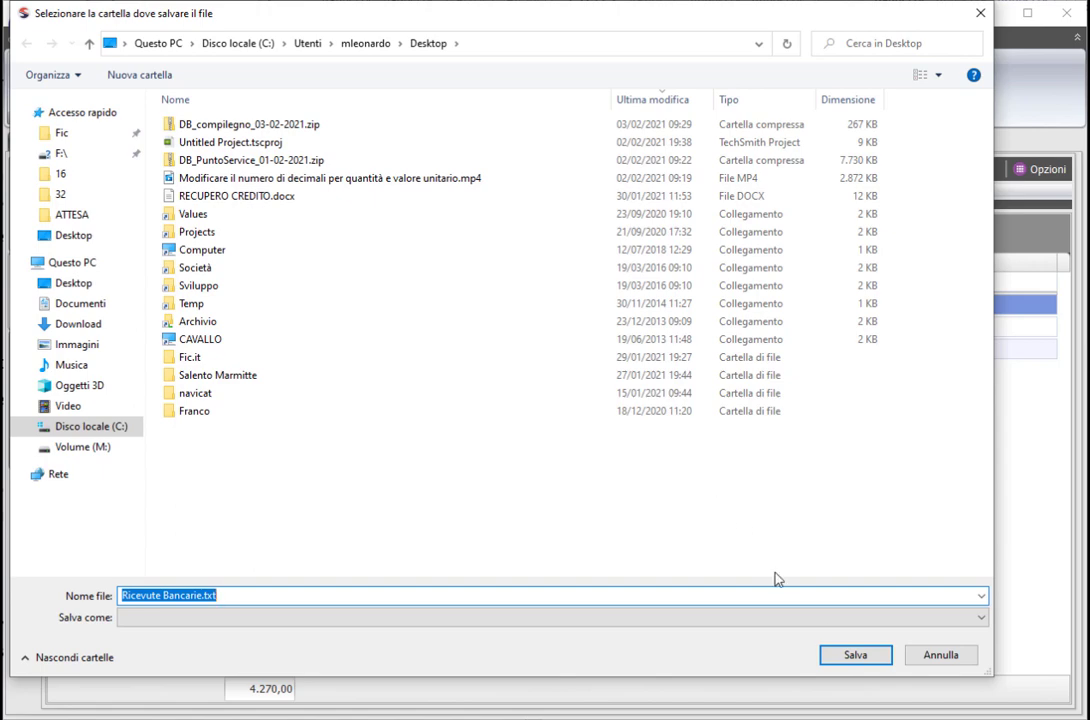
left_click(937, 654)
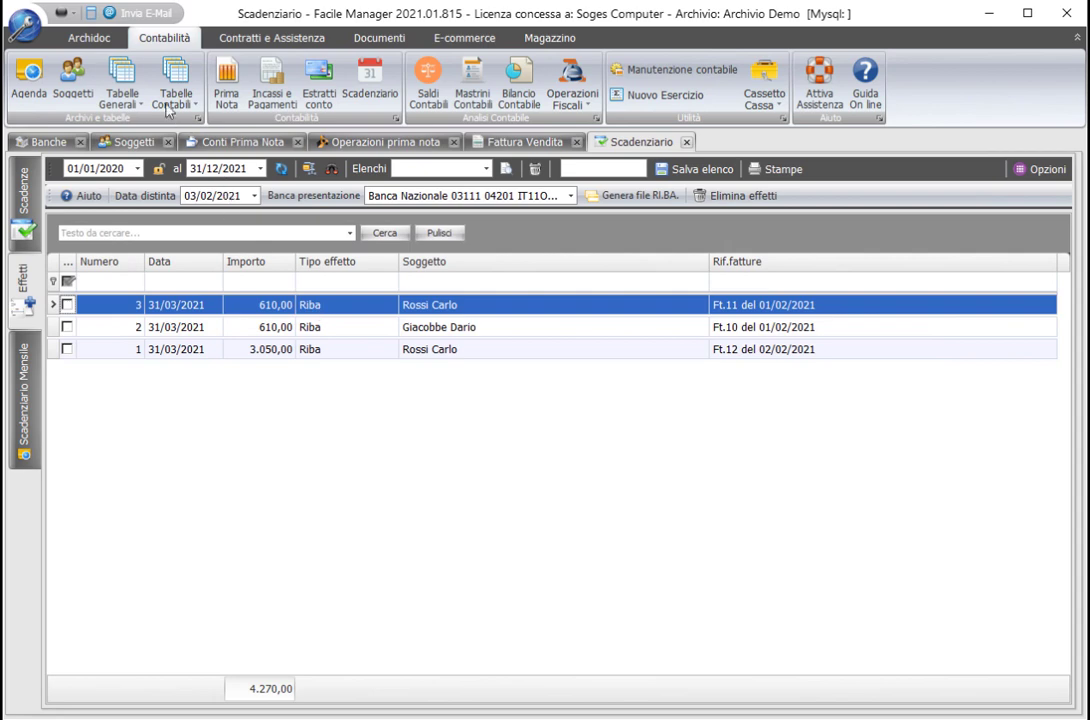
Open Prima Nota and examine the Presentazione Ri.Ba. entries for sales invoices 11 and 10
left_click(227, 97)
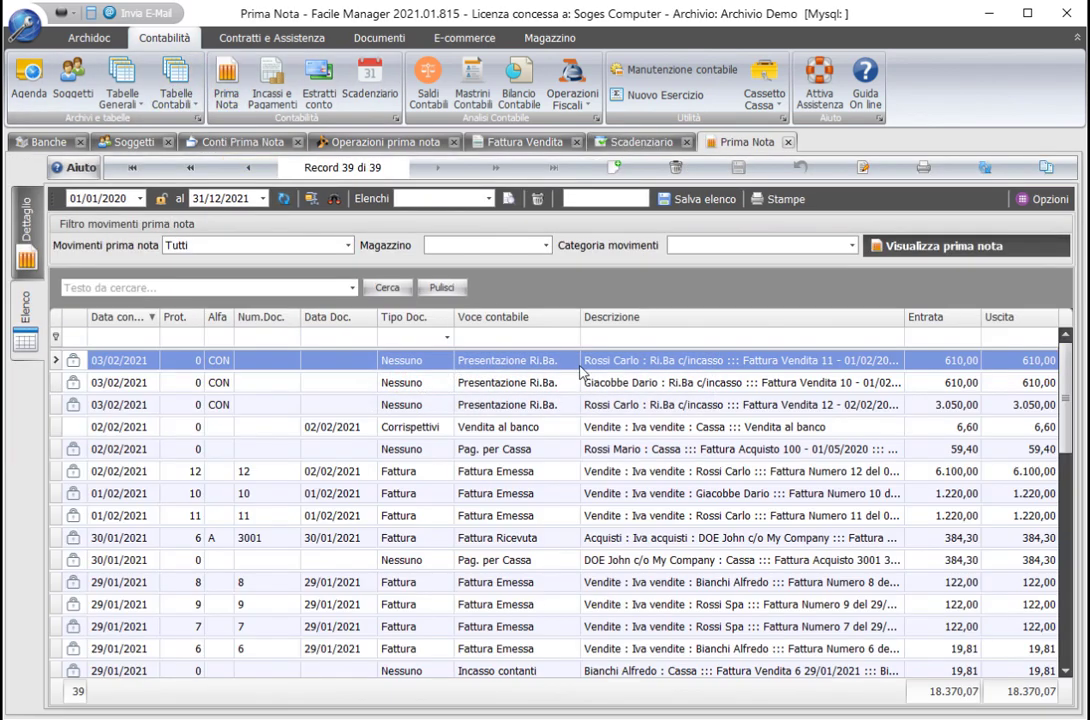
double_click(547, 362)
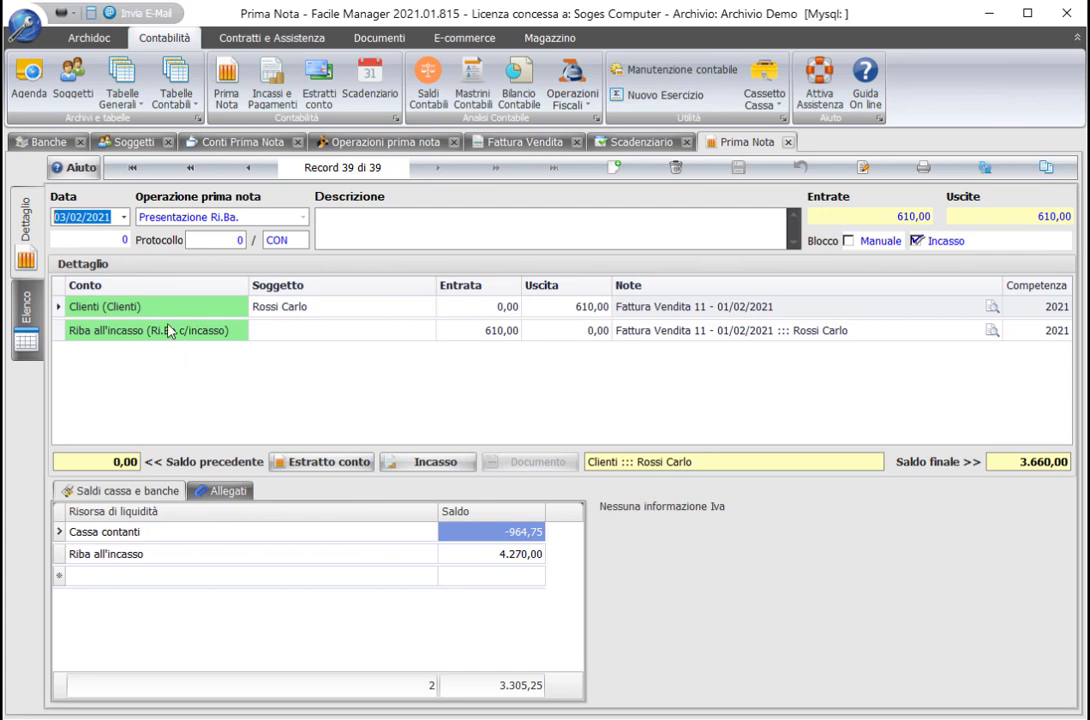
left_click(27, 305)
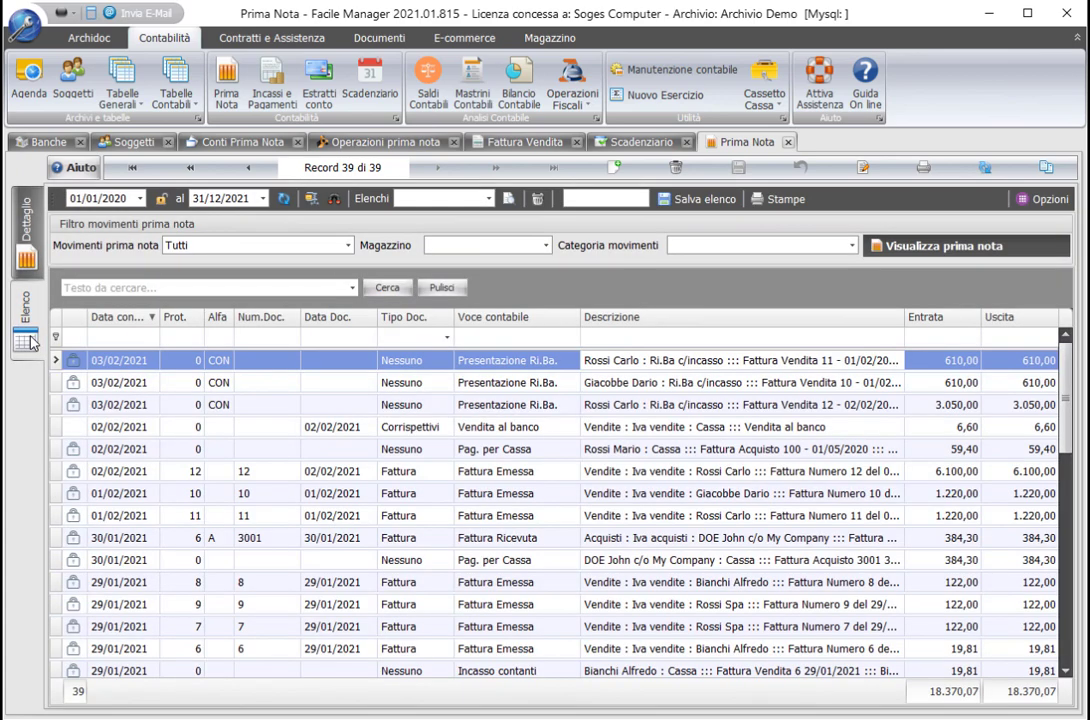
left_click(637, 388)
double_click(637, 388)
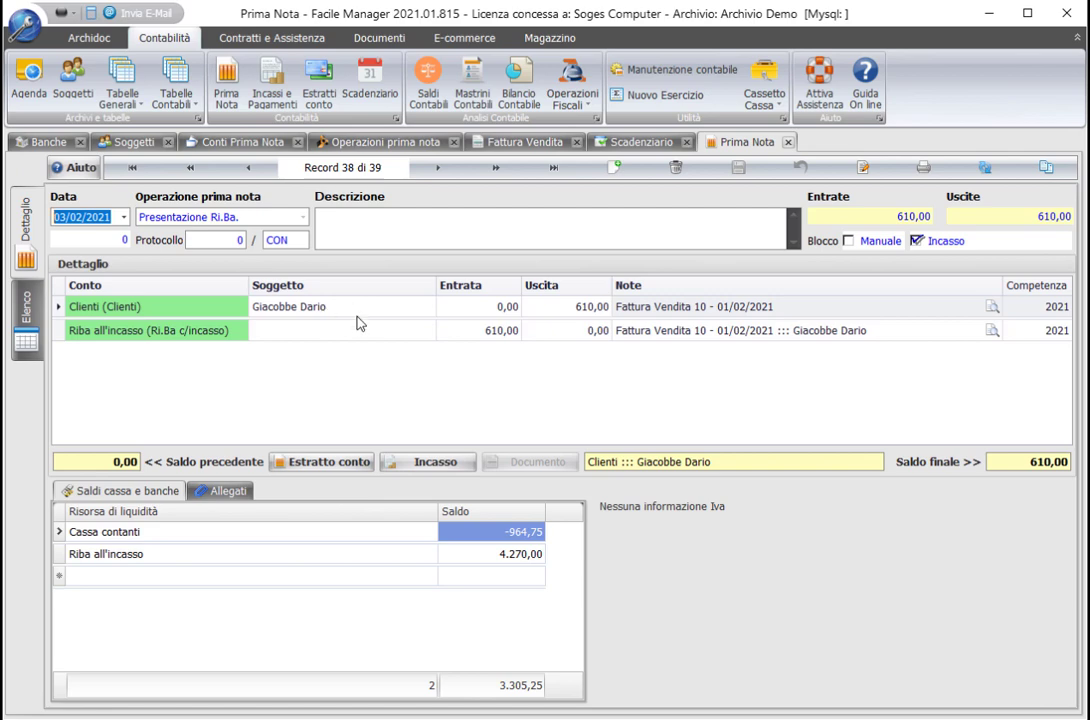
left_click(457, 332)
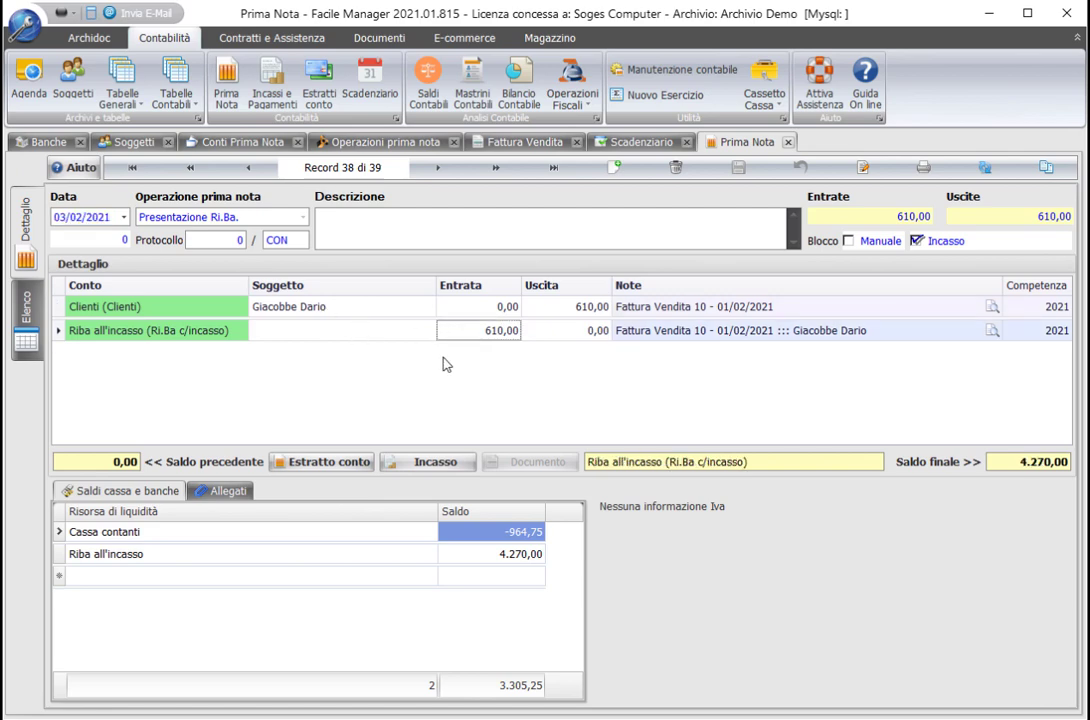